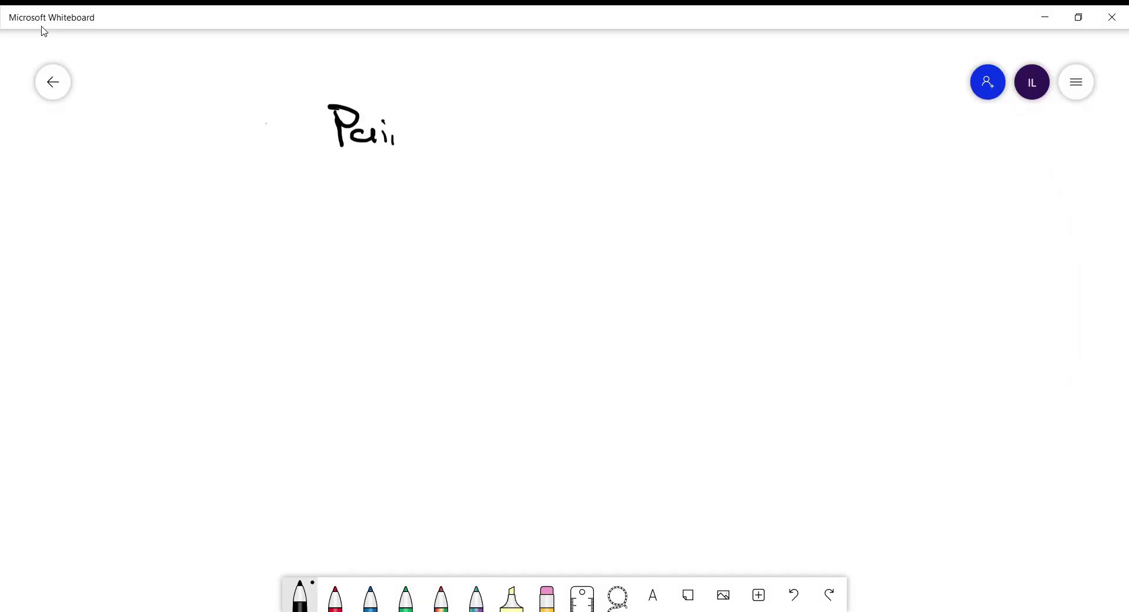
# Finish the Pain Mgmt title, box it, and draw an arrow branching left
pyautogui.moveTo(501, 116); pyautogui.dragTo(517, 115)
pyautogui.moveTo(532, 94)
pyautogui.mouseDown()
pyautogui.moveTo(480, 157)
pyautogui.moveTo(391, 81)
pyautogui.moveTo(533, 108)
pyautogui.mouseUp()
pyautogui.moveTo(434, 155)
pyautogui.mouseDown()
pyautogui.moveTo(68, 177)
pyautogui.moveTo(64, 217)
pyautogui.mouseUp()
pyautogui.moveTo(54, 202); pyautogui.dragTo(76, 204)
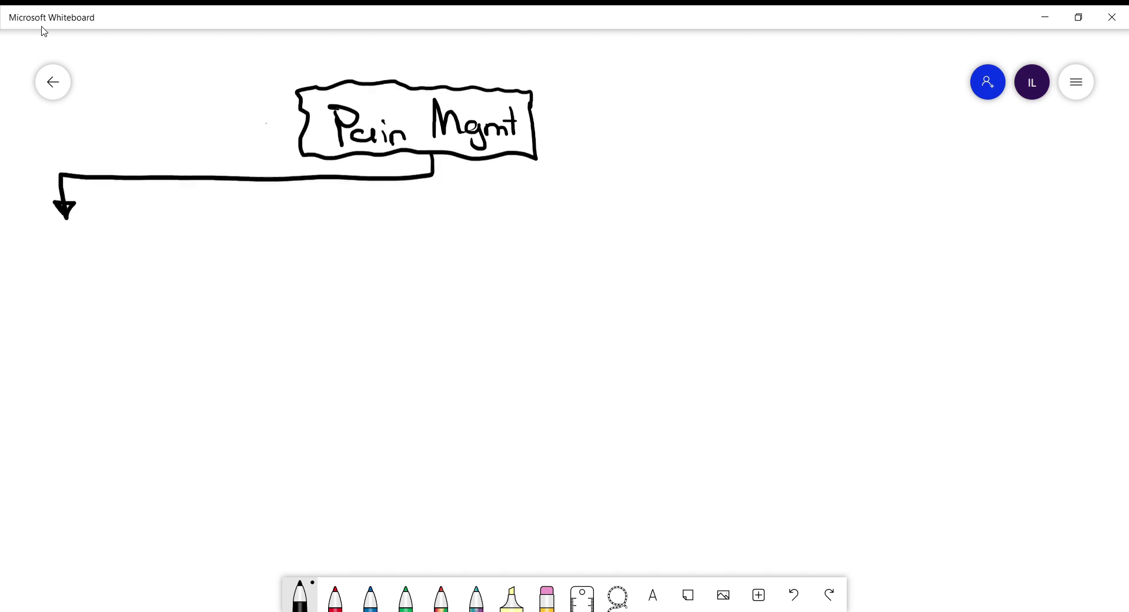
# Write Acetaminophen under the left arrow
pyautogui.moveTo(10, 270)
pyautogui.mouseDown()
pyautogui.moveTo(14, 230)
pyautogui.moveTo(36, 261)
pyautogui.mouseUp()
pyautogui.moveTo(17, 251); pyautogui.dragTo(33, 250)
pyautogui.moveTo(49, 244)
pyautogui.mouseDown()
pyautogui.moveTo(89, 264)
pyautogui.moveTo(171, 264)
pyautogui.moveTo(182, 276)
pyautogui.mouseUp()
pyautogui.moveTo(177, 254); pyautogui.dragTo(234, 266)
pyautogui.moveTo(433, 175); pyautogui.dragTo(505, 201)
# Draw a middle arrow and label it NSAIDs
pyautogui.moveTo(450, 259)
pyautogui.mouseDown()
pyautogui.moveTo(469, 256)
pyautogui.moveTo(470, 227)
pyautogui.mouseUp()
pyautogui.moveTo(498, 230); pyautogui.dragTo(482, 255)
pyautogui.moveTo(503, 255)
pyautogui.mouseDown()
pyautogui.moveTo(508, 223)
pyautogui.moveTo(519, 255)
pyautogui.mouseUp()
pyautogui.moveTo(517, 224)
pyautogui.mouseDown()
pyautogui.moveTo(540, 223)
pyautogui.moveTo(543, 255)
pyautogui.mouseUp()
pyautogui.moveTo(540, 223)
pyautogui.mouseDown()
pyautogui.moveTo(541, 254)
pyautogui.moveTo(563, 250)
pyautogui.mouseUp()
# Draw a long third arrow to the right and label it Others
pyautogui.moveTo(490, 178)
pyautogui.mouseDown()
pyautogui.moveTo(865, 147)
pyautogui.moveTo(973, 157)
pyautogui.moveTo(965, 190)
pyautogui.mouseUp()
pyautogui.moveTo(952, 179); pyautogui.dragTo(978, 177)
pyautogui.moveTo(906, 218); pyautogui.dragTo(917, 240)
pyautogui.moveTo(925, 210)
pyautogui.mouseDown()
pyautogui.moveTo(940, 238)
pyautogui.moveTo(968, 222)
pyautogui.moveTo(973, 234)
pyautogui.mouseUp()
# In red, draw a squiggly arrow below Others and write Opioids
pyautogui.moveTo(536, 180); pyautogui.dragTo(542, 231)
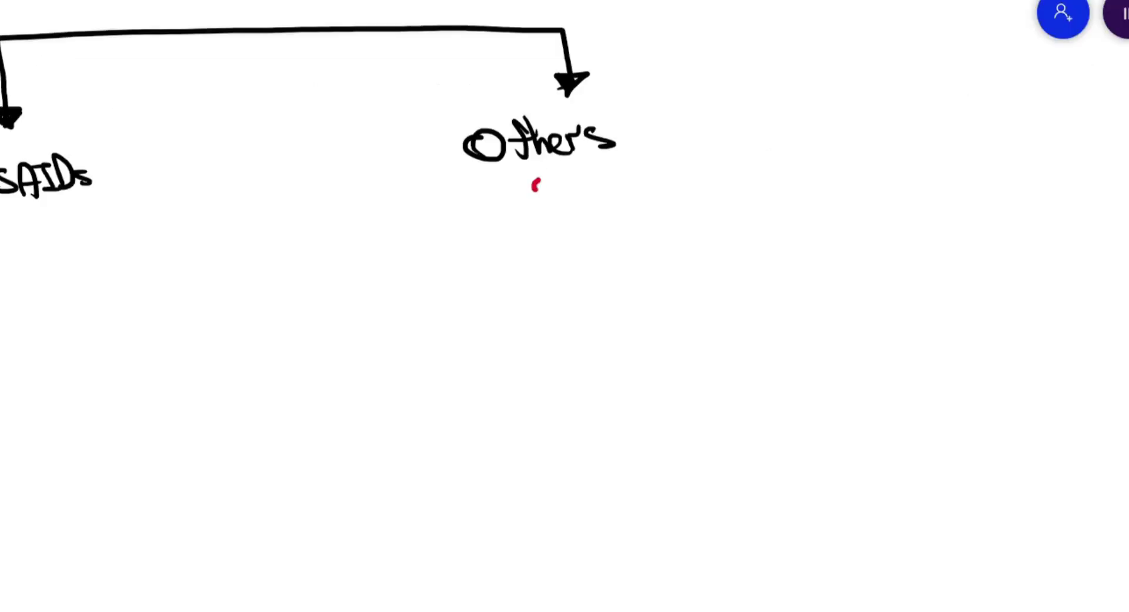
pyautogui.moveTo(532, 223); pyautogui.dragTo(559, 223)
pyautogui.moveTo(462, 272)
pyautogui.mouseDown()
pyautogui.moveTo(445, 282)
pyautogui.moveTo(488, 276)
pyautogui.mouseUp()
pyautogui.moveTo(507, 265)
pyautogui.mouseDown()
pyautogui.moveTo(511, 302)
pyautogui.moveTo(536, 284)
pyautogui.mouseUp()
pyautogui.moveTo(550, 273); pyautogui.dragTo(582, 284)
pyautogui.moveTo(591, 282)
pyautogui.mouseDown()
pyautogui.moveTo(608, 268)
pyautogui.moveTo(607, 282)
pyautogui.mouseUp()
pyautogui.moveTo(640, 255); pyautogui.dragTo(622, 276)
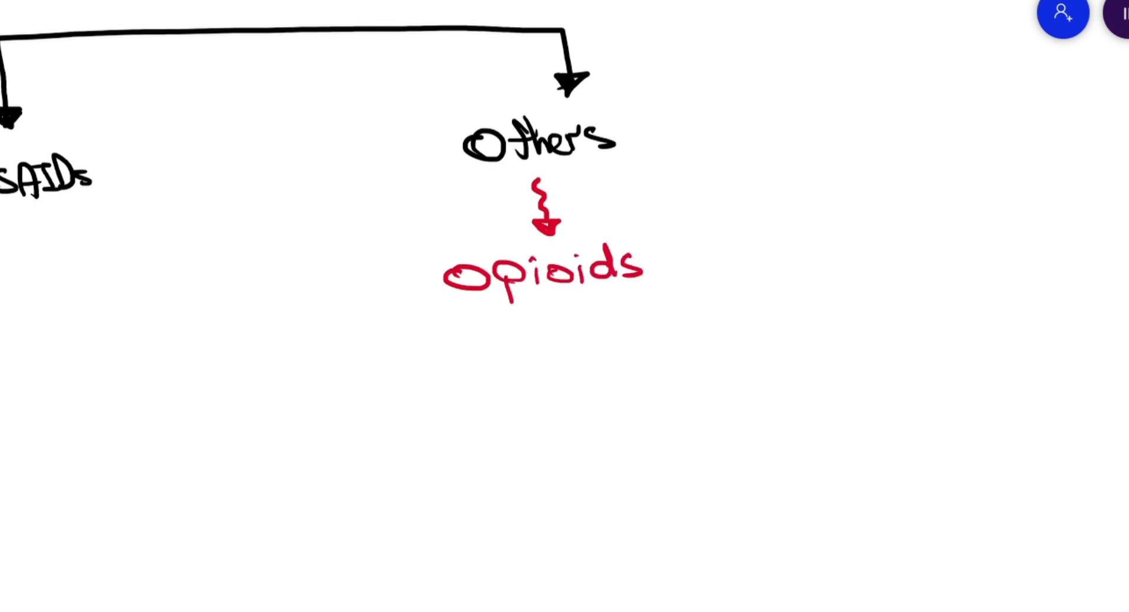
# Write Cannabis and SNRI in red below Opioids
pyautogui.moveTo(488, 320)
pyautogui.mouseDown()
pyautogui.moveTo(505, 344)
pyautogui.moveTo(574, 337)
pyautogui.moveTo(600, 321)
pyautogui.moveTo(602, 339)
pyautogui.mouseUp()
pyautogui.click(597, 312)
pyautogui.moveTo(625, 316); pyautogui.dragTo(611, 335)
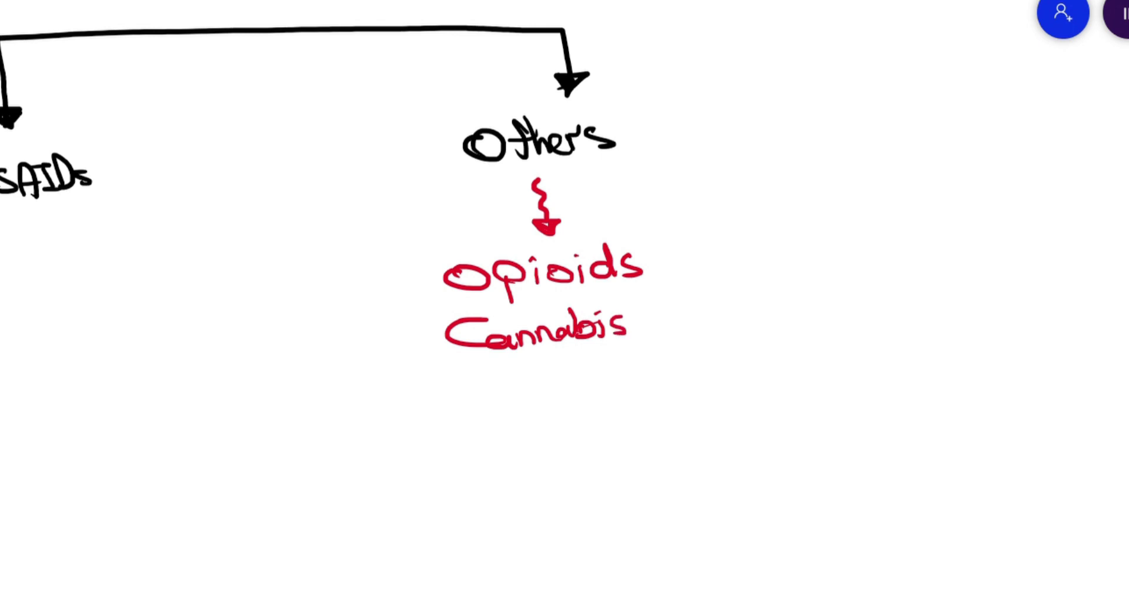
pyautogui.moveTo(480, 369); pyautogui.dragTo(462, 403)
pyautogui.moveTo(489, 388)
pyautogui.mouseDown()
pyautogui.moveTo(505, 405)
pyautogui.moveTo(524, 372)
pyautogui.mouseUp()
pyautogui.moveTo(526, 370)
pyautogui.mouseDown()
pyautogui.moveTo(533, 400)
pyautogui.moveTo(555, 396)
pyautogui.mouseUp()
pyautogui.moveTo(563, 366)
pyautogui.mouseDown()
pyautogui.moveTo(572, 391)
pyautogui.moveTo(567, 360)
pyautogui.mouseUp()
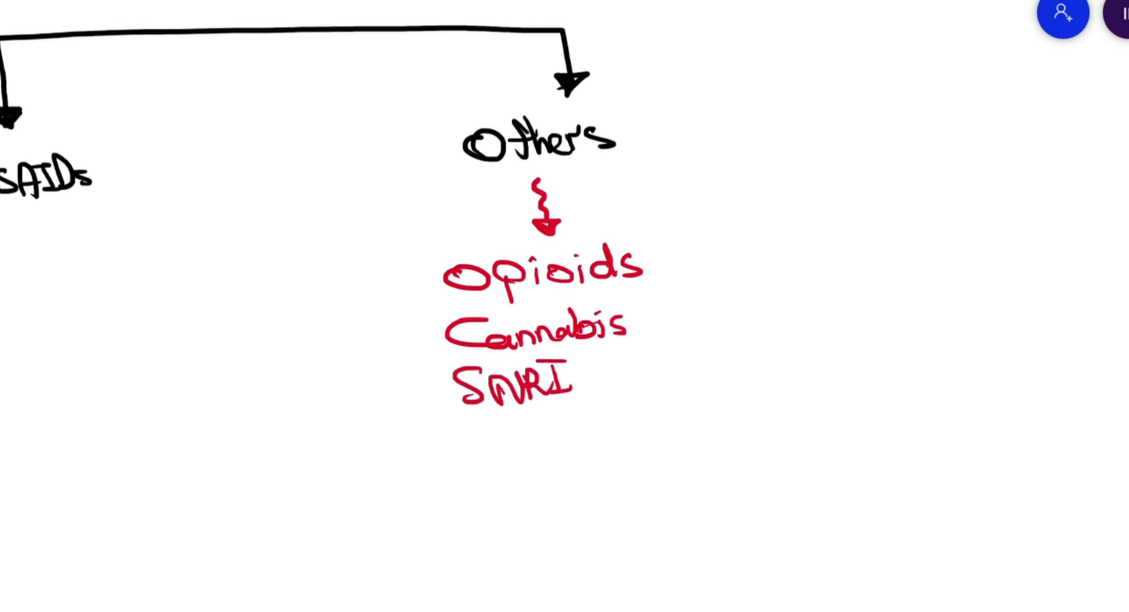
# Add TCA, continuation dots, and etc to the end of the red list
pyautogui.moveTo(475, 437); pyautogui.dragTo(474, 457)
pyautogui.moveTo(445, 429)
pyautogui.mouseDown()
pyautogui.moveTo(500, 428)
pyautogui.moveTo(521, 452)
pyautogui.mouseUp()
pyautogui.moveTo(522, 452); pyautogui.dragTo(543, 451)
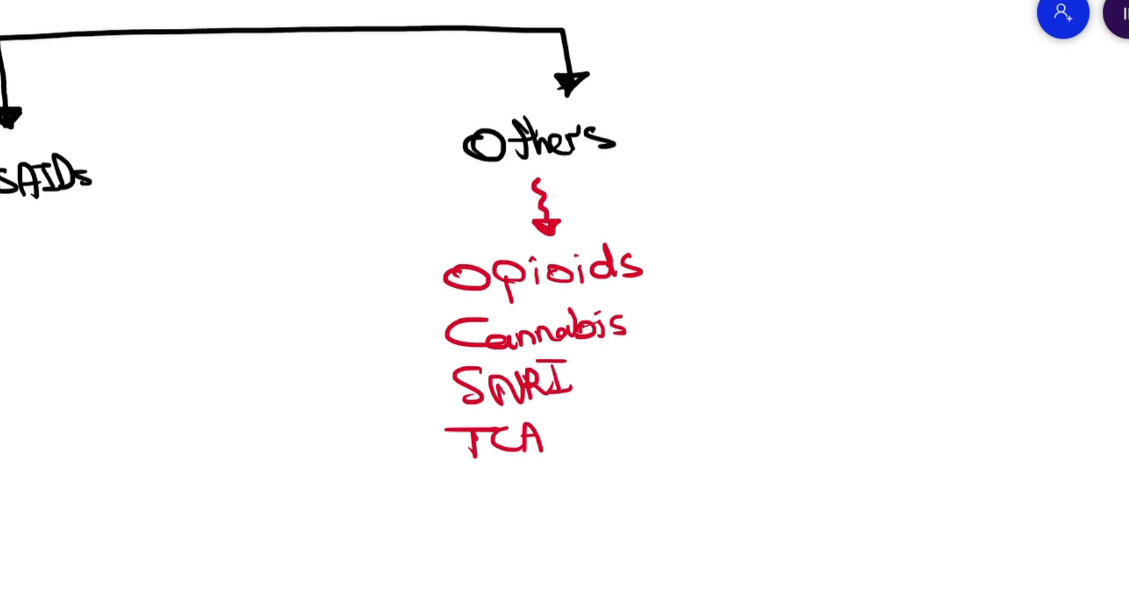
pyautogui.click(492, 496)
pyautogui.click(495, 503)
pyautogui.moveTo(475, 522); pyautogui.dragTo(515, 533)
pyautogui.moveTo(504, 521); pyautogui.dragTo(520, 518)
pyautogui.moveTo(532, 512); pyautogui.dragTo(547, 528)
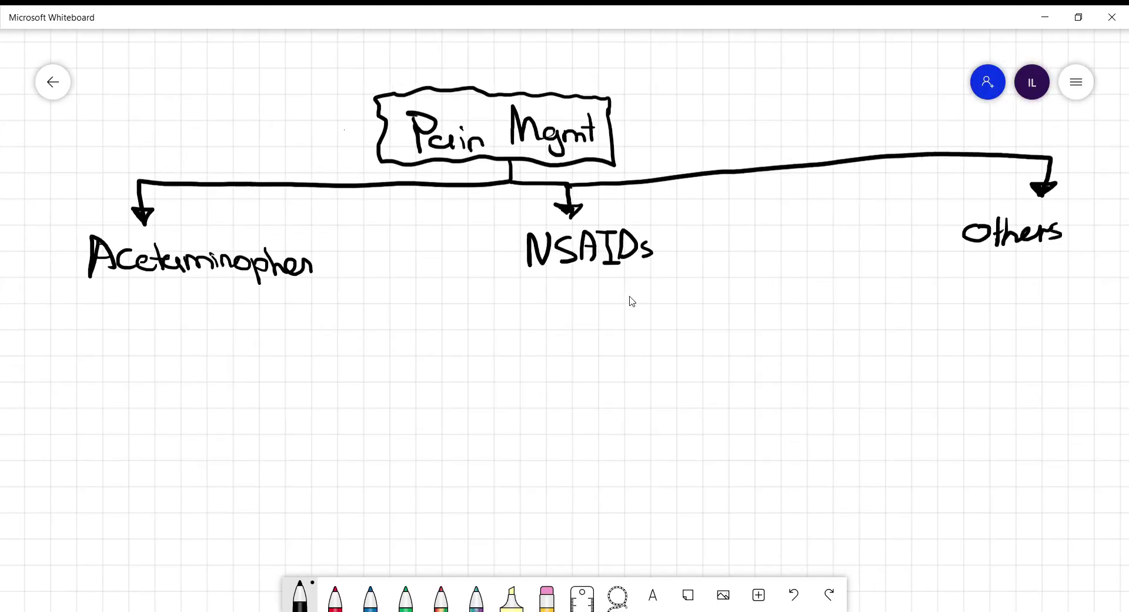
# In blue ink, draw a squiggly arrow under Acetaminophen and write least SE
pyautogui.moveTo(630, 300); pyautogui.dragTo(792, 217)
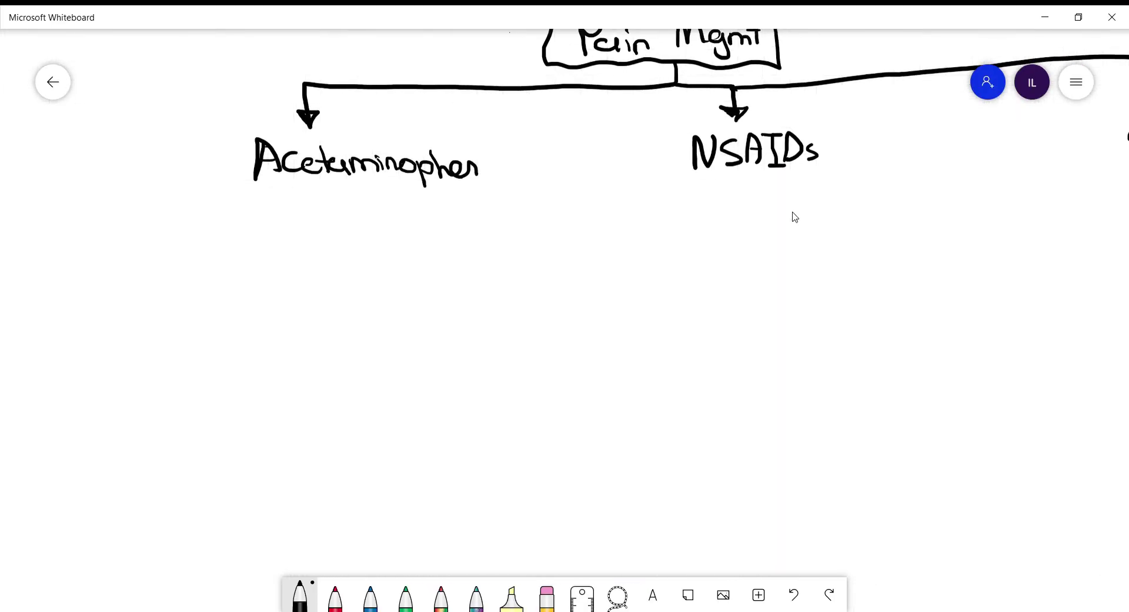
pyautogui.click(371, 595)
pyautogui.moveTo(292, 201)
pyautogui.mouseDown()
pyautogui.moveTo(309, 210)
pyautogui.moveTo(294, 228)
pyautogui.mouseUp()
pyautogui.moveTo(285, 220); pyautogui.dragTo(304, 216)
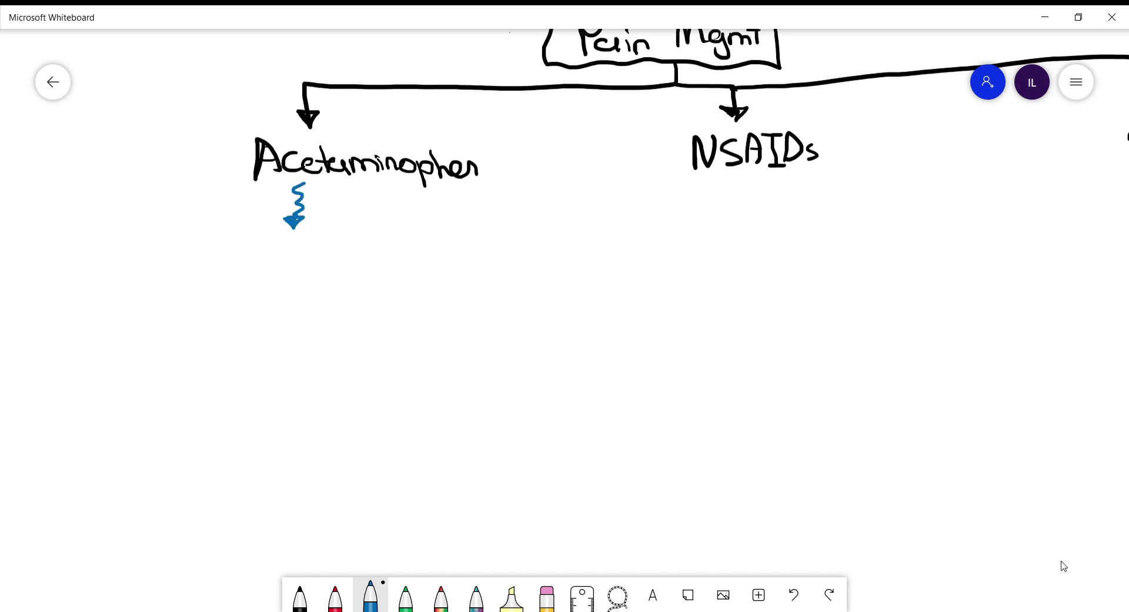
pyautogui.moveTo(233, 243)
pyautogui.mouseDown()
pyautogui.moveTo(252, 269)
pyautogui.moveTo(286, 272)
pyautogui.mouseUp()
pyautogui.moveTo(291, 248)
pyautogui.mouseDown()
pyautogui.moveTo(290, 274)
pyautogui.moveTo(297, 259)
pyautogui.mouseUp()
pyautogui.moveTo(332, 246)
pyautogui.mouseDown()
pyautogui.moveTo(320, 265)
pyautogui.moveTo(351, 264)
pyautogui.mouseUp()
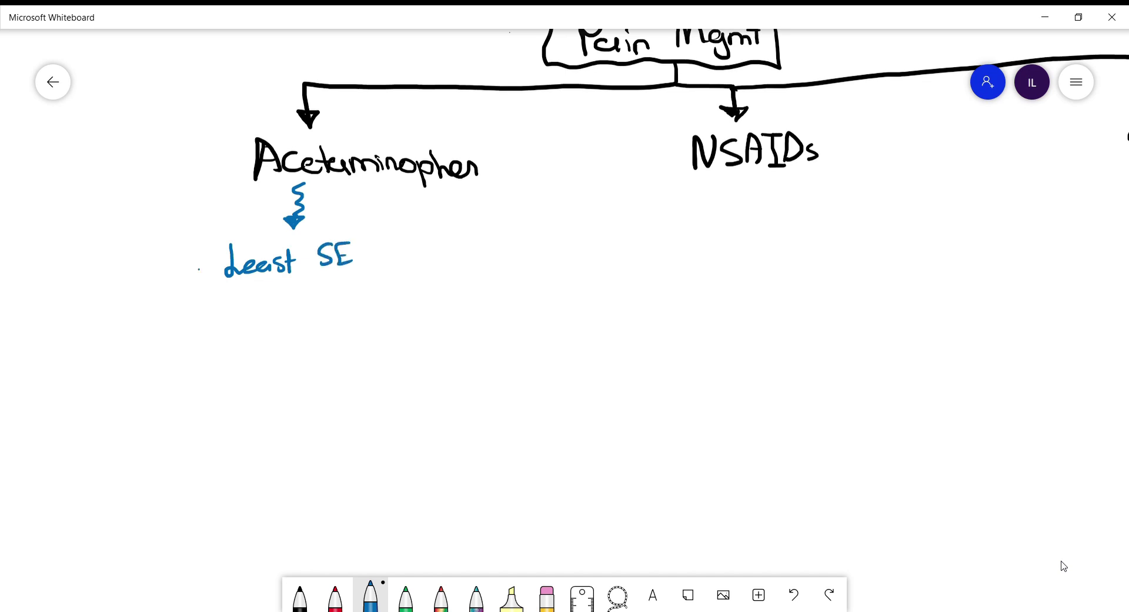
# Write Liver Tox on the line below least SE
pyautogui.moveTo(224, 293)
pyautogui.mouseDown()
pyautogui.moveTo(223, 318)
pyautogui.moveTo(259, 302)
pyautogui.mouseUp()
pyautogui.moveTo(260, 309); pyautogui.dragTo(319, 298)
pyautogui.moveTo(328, 294); pyautogui.dragTo(341, 309)
pyautogui.moveTo(338, 294); pyautogui.dragTo(331, 308)
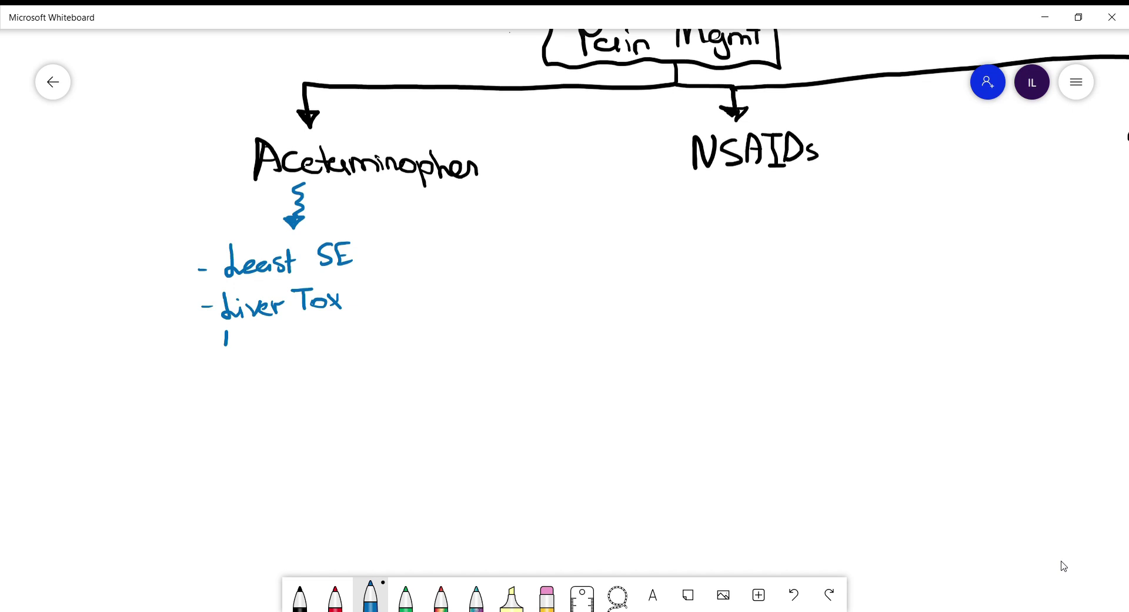
# Branch Liver Tox to the dose notes 4g/d and 2g/d
pyautogui.moveTo(226, 345)
pyautogui.mouseDown()
pyautogui.moveTo(284, 346)
pyautogui.moveTo(281, 356)
pyautogui.mouseUp()
pyautogui.moveTo(300, 342)
pyautogui.mouseDown()
pyautogui.moveTo(293, 361)
pyautogui.moveTo(312, 358)
pyautogui.mouseUp()
pyautogui.moveTo(332, 342); pyautogui.dragTo(332, 357)
pyautogui.moveTo(223, 352)
pyautogui.mouseDown()
pyautogui.moveTo(226, 379)
pyautogui.moveTo(257, 400)
pyautogui.mouseUp()
pyautogui.moveTo(267, 386); pyautogui.dragTo(283, 404)
pyautogui.moveTo(290, 392)
pyautogui.mouseDown()
pyautogui.moveTo(292, 410)
pyautogui.moveTo(319, 404)
pyautogui.mouseUp()
pyautogui.moveTo(317, 381); pyautogui.dragTo(325, 407)
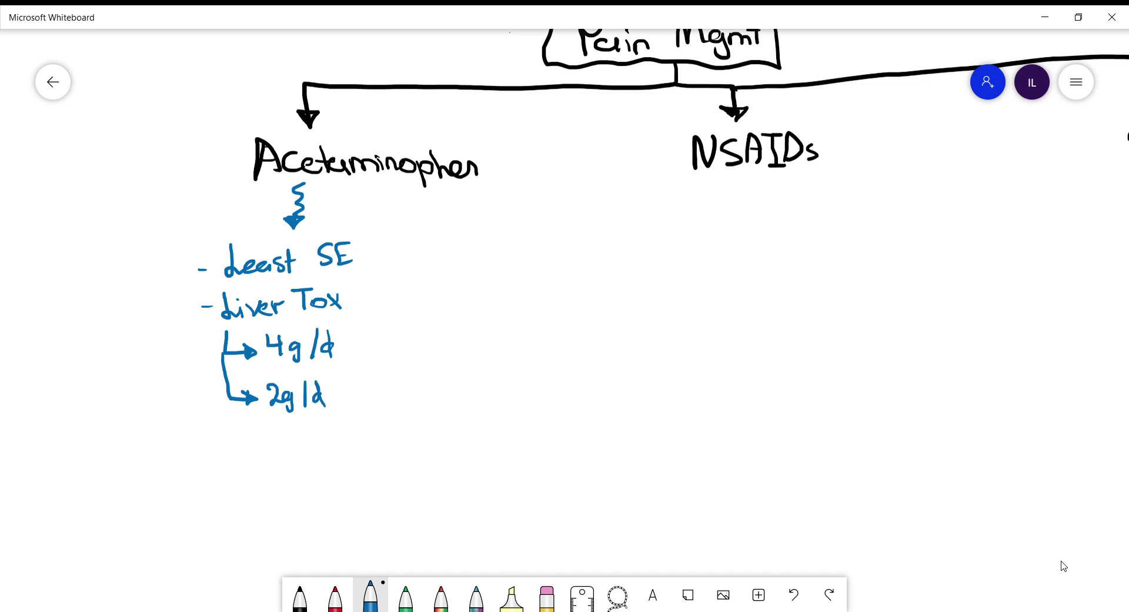
# In red, draw a forked arrow down from NSAIDs and label the left branch Cox1/2
pyautogui.hscroll(10, 566, 349)
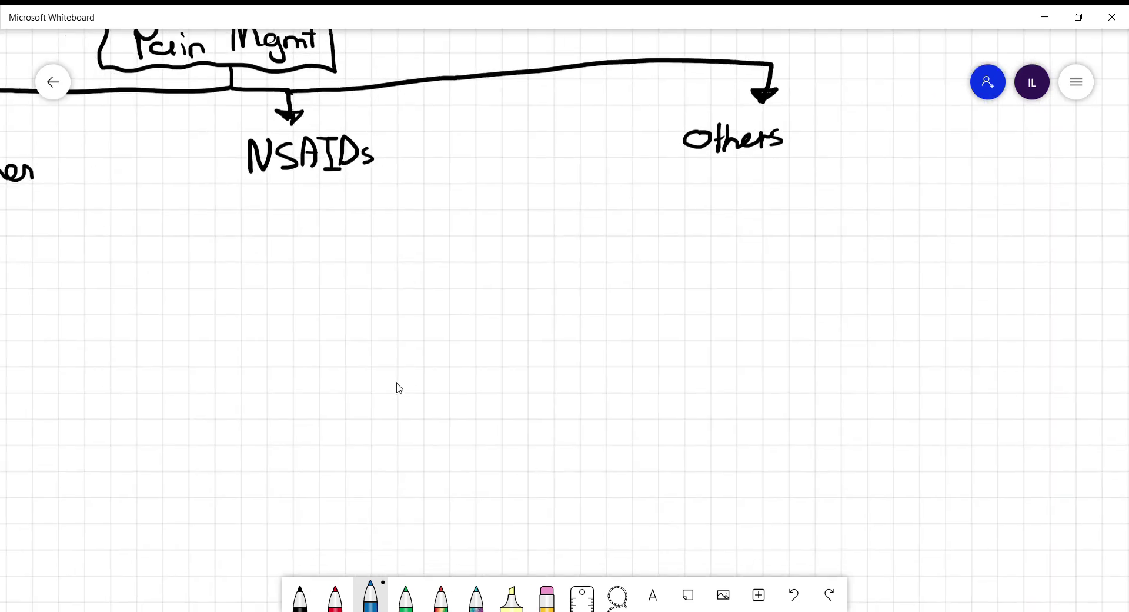
pyautogui.hscroll(-1, 399, 387)
pyautogui.click(335, 597)
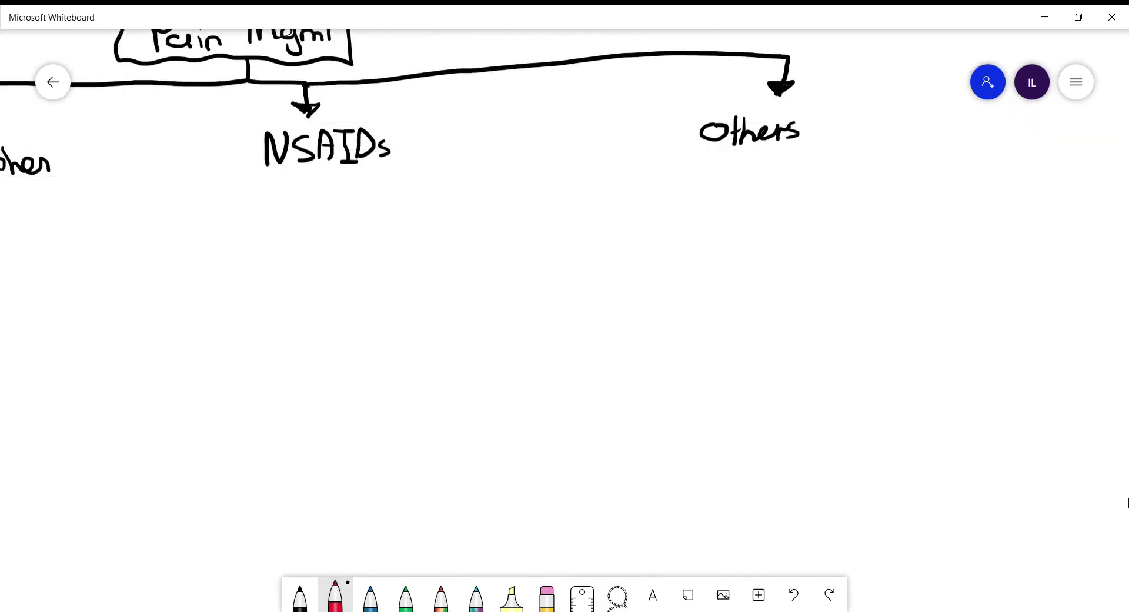
pyautogui.moveTo(332, 175)
pyautogui.mouseDown()
pyautogui.moveTo(336, 200)
pyautogui.moveTo(592, 278)
pyautogui.moveTo(609, 265)
pyautogui.mouseUp()
pyautogui.moveTo(334, 231)
pyautogui.mouseDown()
pyautogui.moveTo(138, 235)
pyautogui.moveTo(139, 285)
pyautogui.moveTo(104, 333)
pyautogui.moveTo(110, 320)
pyautogui.mouseUp()
pyautogui.moveTo(118, 313); pyautogui.dragTo(154, 334)
pyautogui.moveTo(166, 313); pyautogui.dragTo(192, 333)
# Label the right red branch Cox-2
pyautogui.moveTo(528, 307); pyautogui.dragTo(527, 330)
pyautogui.moveTo(553, 317)
pyautogui.mouseDown()
pyautogui.moveTo(538, 320)
pyautogui.moveTo(555, 318)
pyautogui.mouseUp()
pyautogui.moveTo(556, 311); pyautogui.dragTo(573, 332)
pyautogui.moveTo(574, 307)
pyautogui.mouseDown()
pyautogui.moveTo(553, 333)
pyautogui.moveTo(593, 318)
pyautogui.mouseUp()
pyautogui.moveTo(596, 307); pyautogui.dragTo(632, 329)
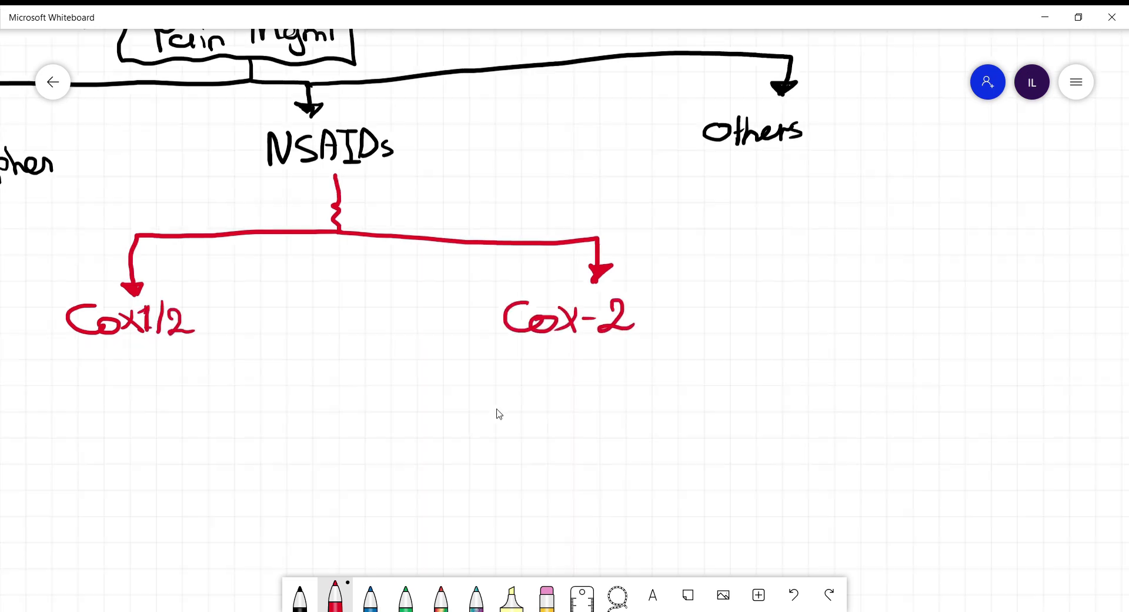
# Draw a squiggly arrow under Cox-2 and note ↓PUD & AKI
pyautogui.moveTo(496, 411); pyautogui.dragTo(600, 265)
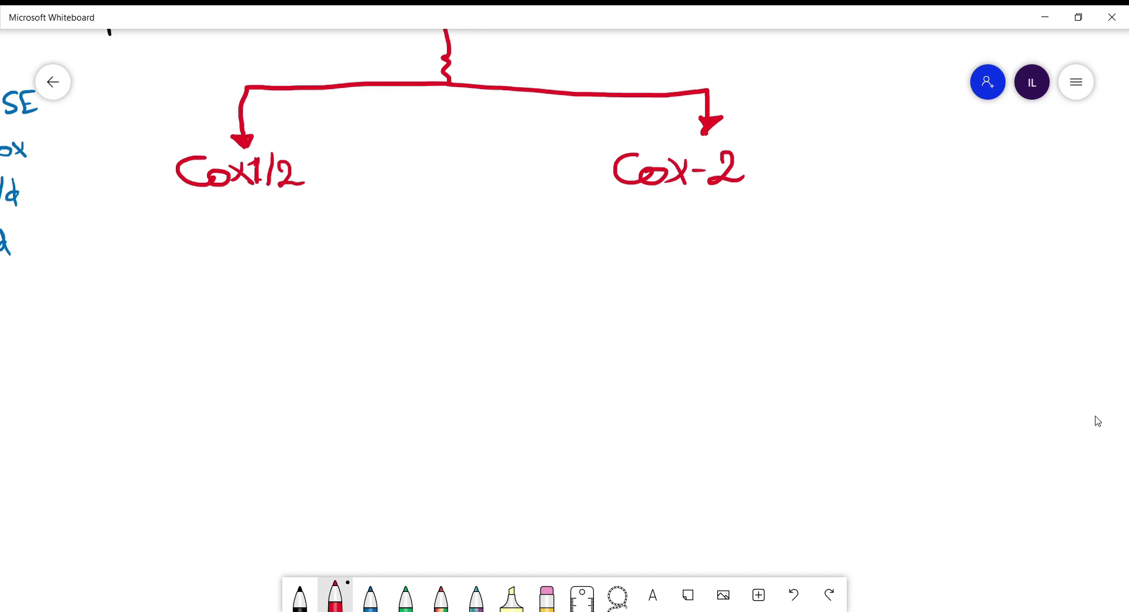
pyautogui.moveTo(694, 209)
pyautogui.mouseDown()
pyautogui.moveTo(695, 238)
pyautogui.moveTo(707, 242)
pyautogui.mouseUp()
pyautogui.moveTo(614, 281); pyautogui.dragTo(645, 300)
pyautogui.moveTo(636, 287); pyautogui.dragTo(660, 282)
pyautogui.moveTo(684, 280)
pyautogui.mouseDown()
pyautogui.moveTo(765, 284)
pyautogui.moveTo(750, 294)
pyautogui.moveTo(805, 261)
pyautogui.moveTo(838, 269)
pyautogui.moveTo(854, 290)
pyautogui.mouseUp()
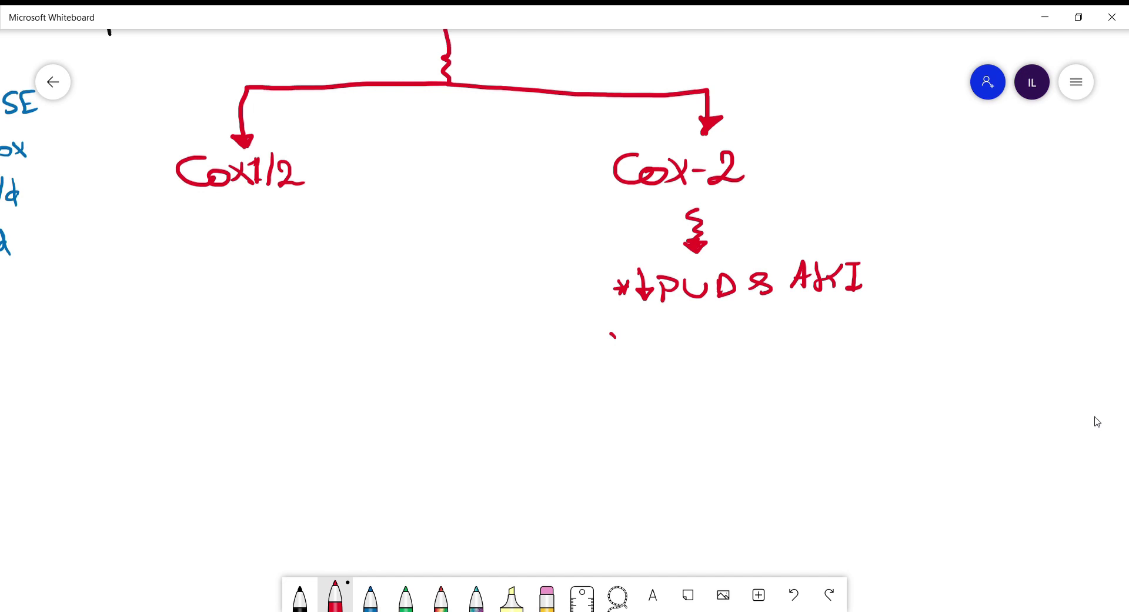
# Write ↑PLT agg below the PUD note with an arrow leading down
pyautogui.moveTo(600, 343); pyautogui.dragTo(652, 328)
pyautogui.moveTo(640, 344)
pyautogui.mouseDown()
pyautogui.moveTo(708, 341)
pyautogui.moveTo(728, 356)
pyautogui.mouseUp()
pyautogui.moveTo(718, 335); pyautogui.dragTo(743, 357)
pyautogui.moveTo(775, 336); pyautogui.dragTo(788, 358)
pyautogui.moveTo(818, 337); pyautogui.dragTo(808, 359)
pyautogui.moveTo(703, 363); pyautogui.dragTo(717, 408)
pyautogui.moveTo(704, 407); pyautogui.dragTo(736, 403)
# Write ↑Clots at the end of the PLT agg arrow
pyautogui.scroll(-3, 1087, 517)
pyautogui.moveTo(614, 338)
pyautogui.mouseDown()
pyautogui.moveTo(613, 300)
pyautogui.moveTo(647, 332)
pyautogui.mouseUp()
pyautogui.moveTo(648, 303)
pyautogui.mouseDown()
pyautogui.moveTo(650, 333)
pyautogui.moveTo(661, 322)
pyautogui.mouseUp()
pyautogui.moveTo(672, 303); pyautogui.dragTo(676, 330)
pyautogui.moveTo(663, 312)
pyautogui.mouseDown()
pyautogui.moveTo(683, 310)
pyautogui.moveTo(689, 328)
pyautogui.mouseUp()
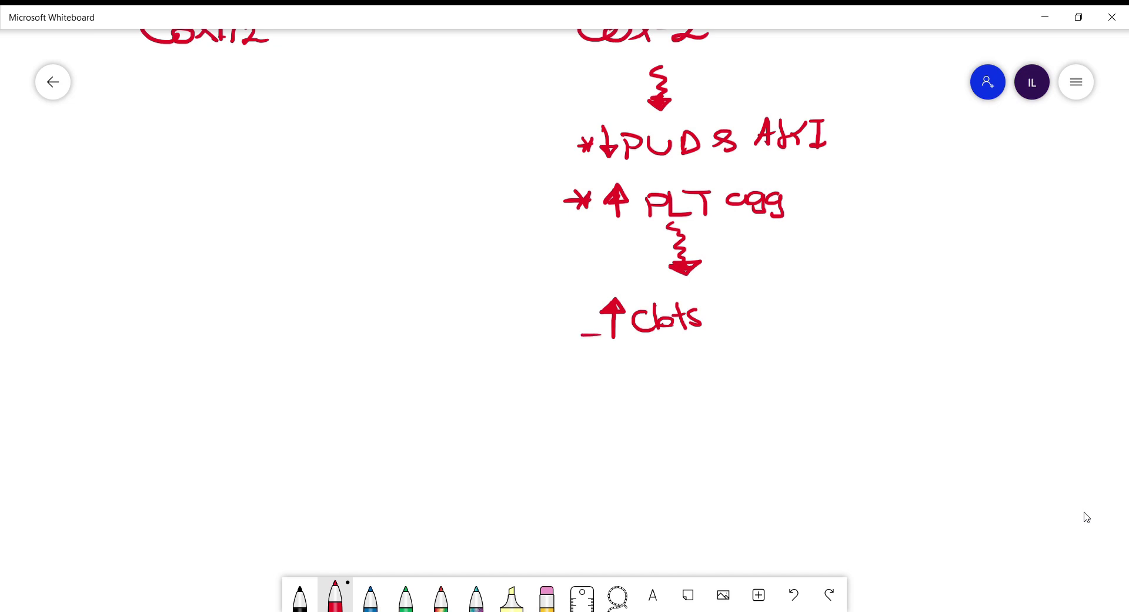
# Draw an L-shaped arrow to an underlined Celecoxib, then pan toward Cox1/2
pyautogui.moveTo(608, 355)
pyautogui.mouseDown()
pyautogui.moveTo(647, 386)
pyautogui.moveTo(803, 374)
pyautogui.mouseUp()
pyautogui.moveTo(679, 400); pyautogui.dragTo(806, 383)
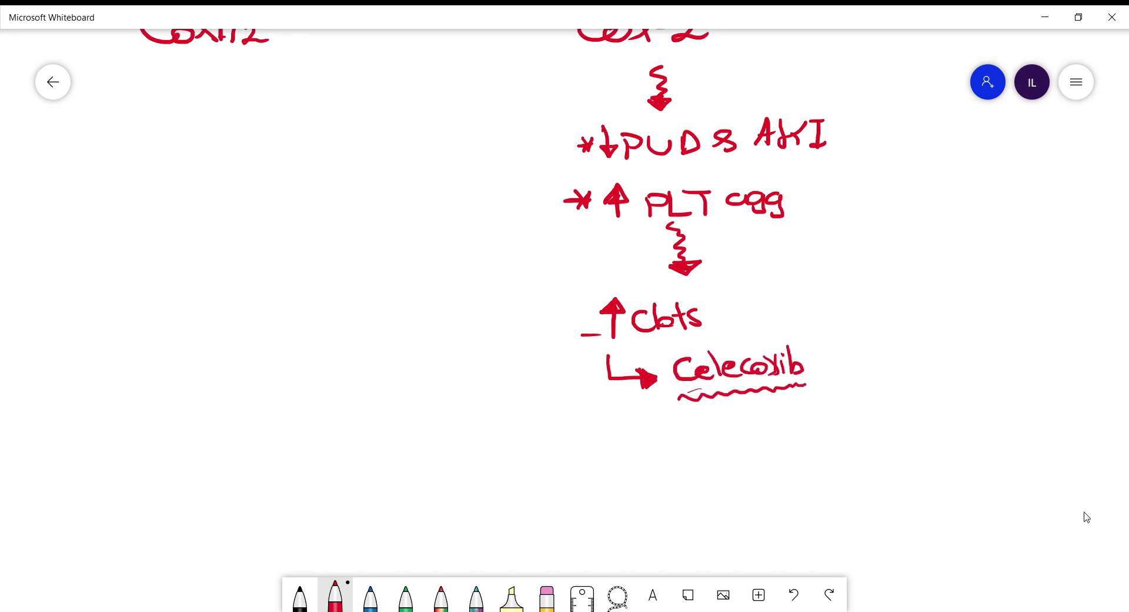
pyautogui.moveTo(567, 420); pyautogui.dragTo(906, 498)
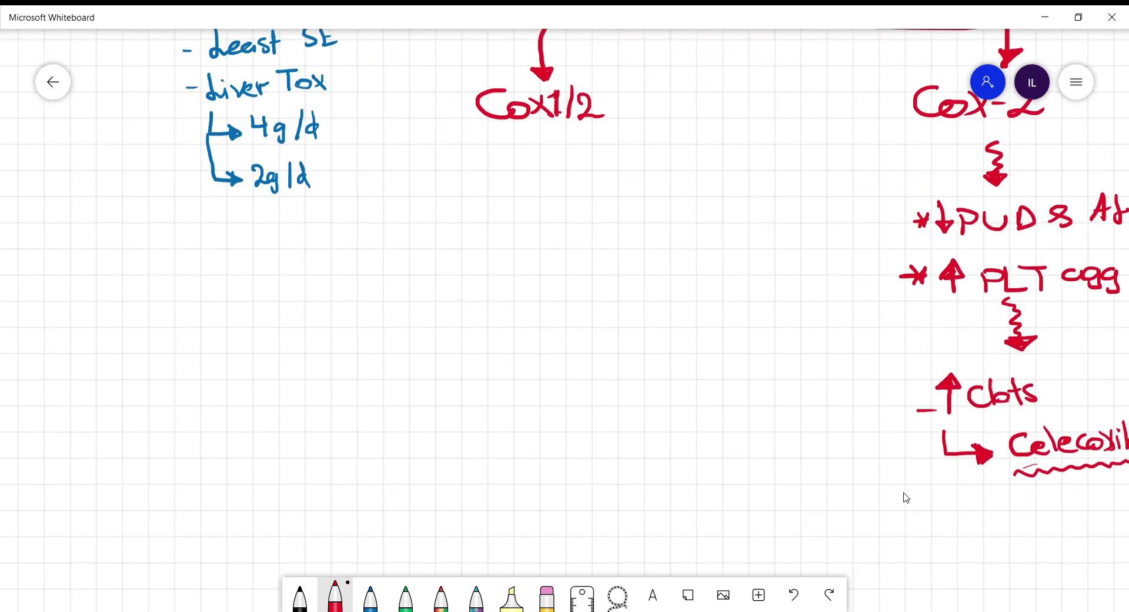
# Draw a squiggly connector from Cox1/2 to Indomethacin with an arrow beneath it
pyautogui.hscroll(-5, 906, 498)
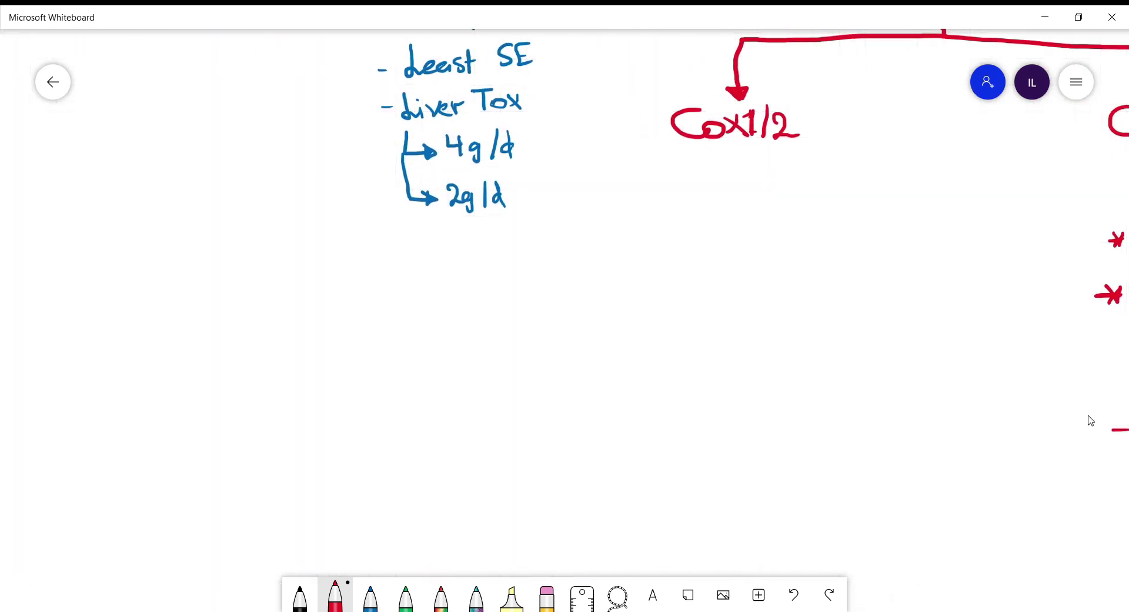
pyautogui.moveTo(723, 168)
pyautogui.mouseDown()
pyautogui.moveTo(722, 206)
pyautogui.moveTo(336, 244)
pyautogui.moveTo(98, 242)
pyautogui.moveTo(93, 283)
pyautogui.mouseUp()
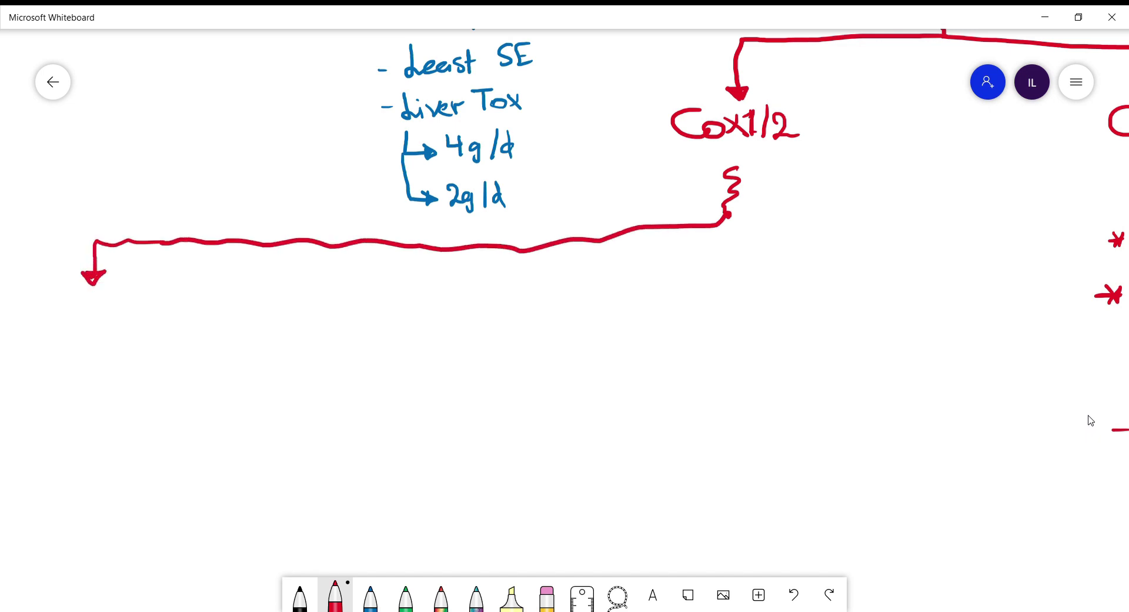
pyautogui.moveTo(27, 310)
pyautogui.mouseDown()
pyautogui.moveTo(60, 338)
pyautogui.moveTo(189, 332)
pyautogui.mouseUp()
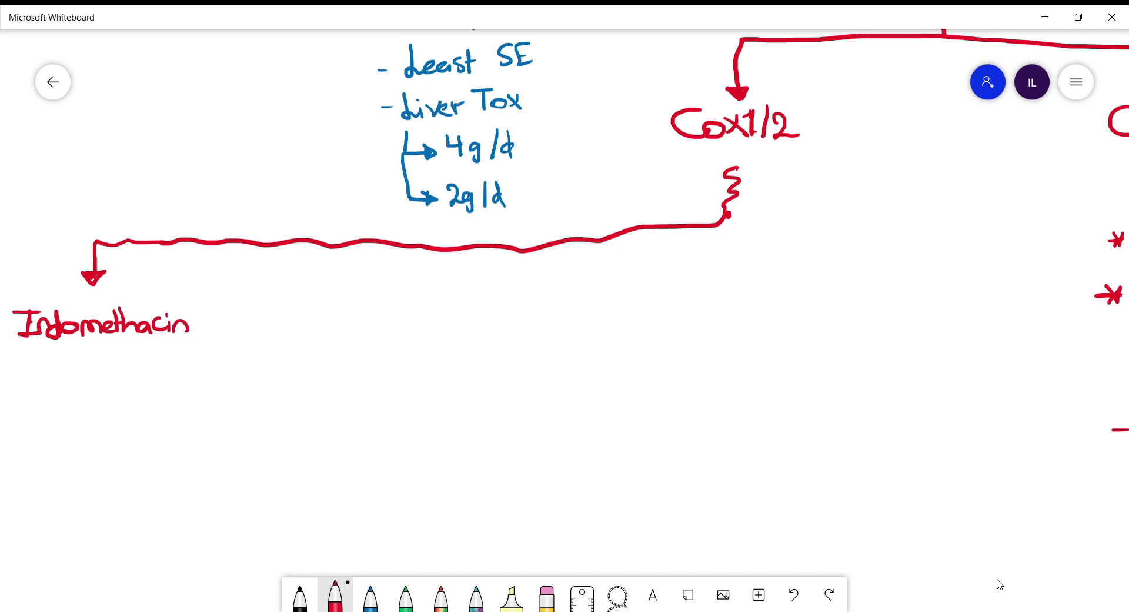
pyautogui.moveTo(85, 344); pyautogui.dragTo(91, 386)
pyautogui.moveTo(78, 376); pyautogui.dragTo(101, 376)
# List '- Gout' and '- Headache 20%' under Indomethacin
pyautogui.moveTo(19, 419); pyautogui.dragTo(34, 418)
pyautogui.moveTo(66, 401)
pyautogui.mouseDown()
pyautogui.moveTo(63, 412)
pyautogui.moveTo(87, 412)
pyautogui.mouseUp()
pyautogui.moveTo(88, 410); pyautogui.dragTo(100, 418)
pyautogui.moveTo(94, 395); pyautogui.dragTo(94, 403)
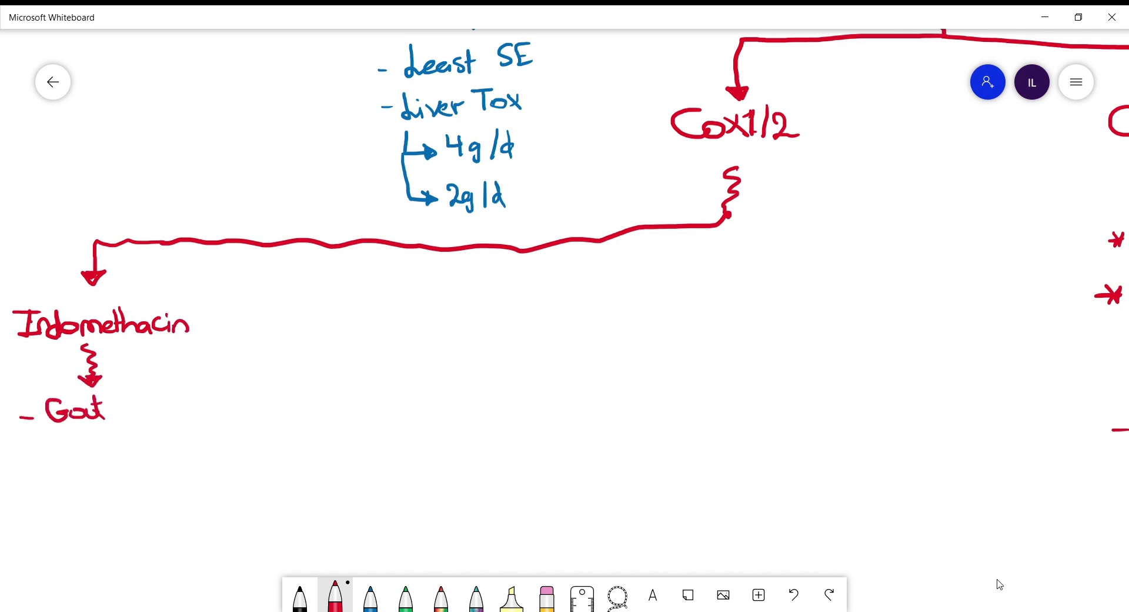
pyautogui.moveTo(47, 442)
pyautogui.mouseDown()
pyautogui.moveTo(52, 472)
pyautogui.moveTo(66, 471)
pyautogui.mouseUp()
pyautogui.moveTo(53, 458); pyautogui.dragTo(130, 464)
pyautogui.moveTo(126, 455); pyautogui.dragTo(178, 450)
pyautogui.moveTo(76, 483); pyautogui.dragTo(90, 499)
pyautogui.moveTo(99, 486); pyautogui.dragTo(98, 487)
pyautogui.moveTo(112, 486); pyautogui.dragTo(110, 487)
pyautogui.moveTo(132, 476); pyautogui.dragTo(125, 498)
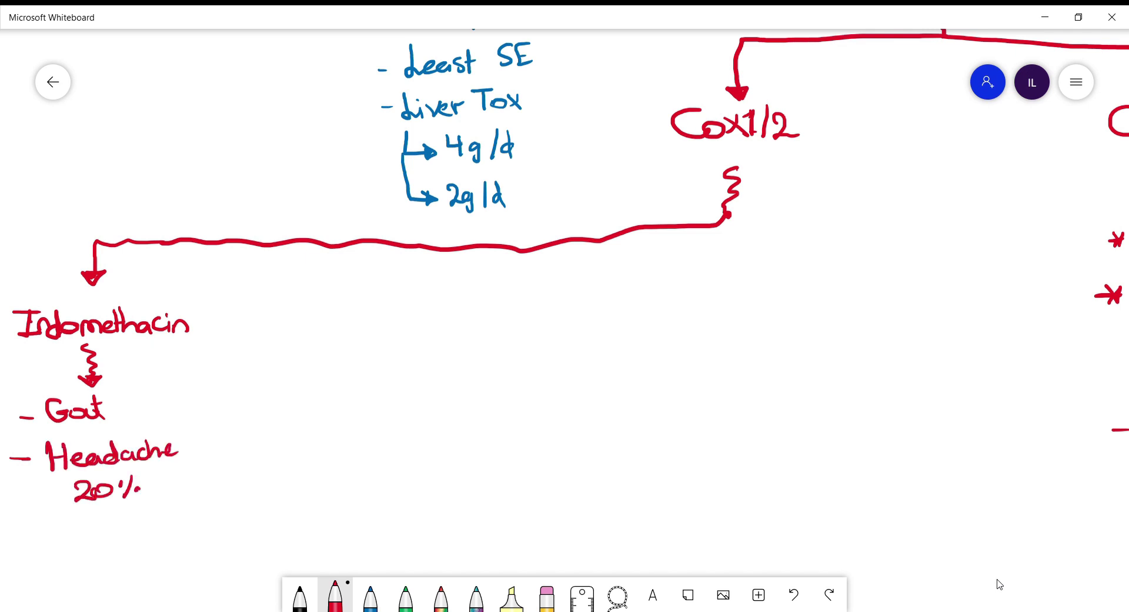
# Draw another squiggly arrow off the wavy line and write Ibuprofen
pyautogui.moveTo(466, 416); pyautogui.dragTo(300, 394)
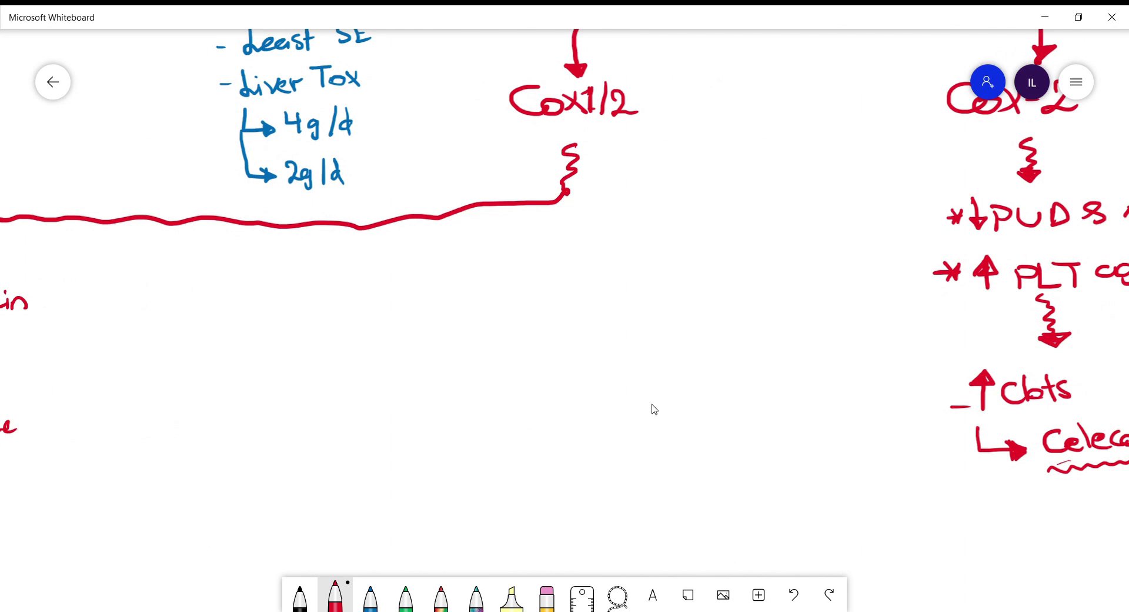
pyautogui.moveTo(110, 223); pyautogui.dragTo(121, 272)
pyautogui.moveTo(106, 266); pyautogui.dragTo(136, 266)
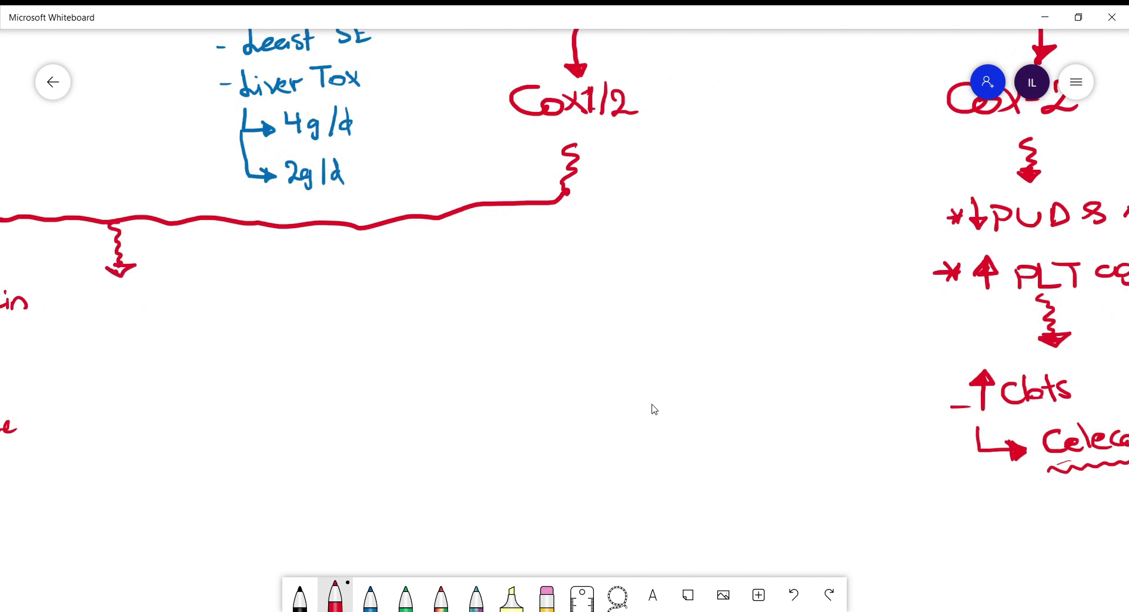
pyautogui.moveTo(79, 311)
pyautogui.mouseDown()
pyautogui.moveTo(99, 328)
pyautogui.moveTo(158, 320)
pyautogui.moveTo(186, 285)
pyautogui.moveTo(198, 305)
pyautogui.mouseUp()
pyautogui.moveTo(188, 309); pyautogui.dragTo(219, 315)
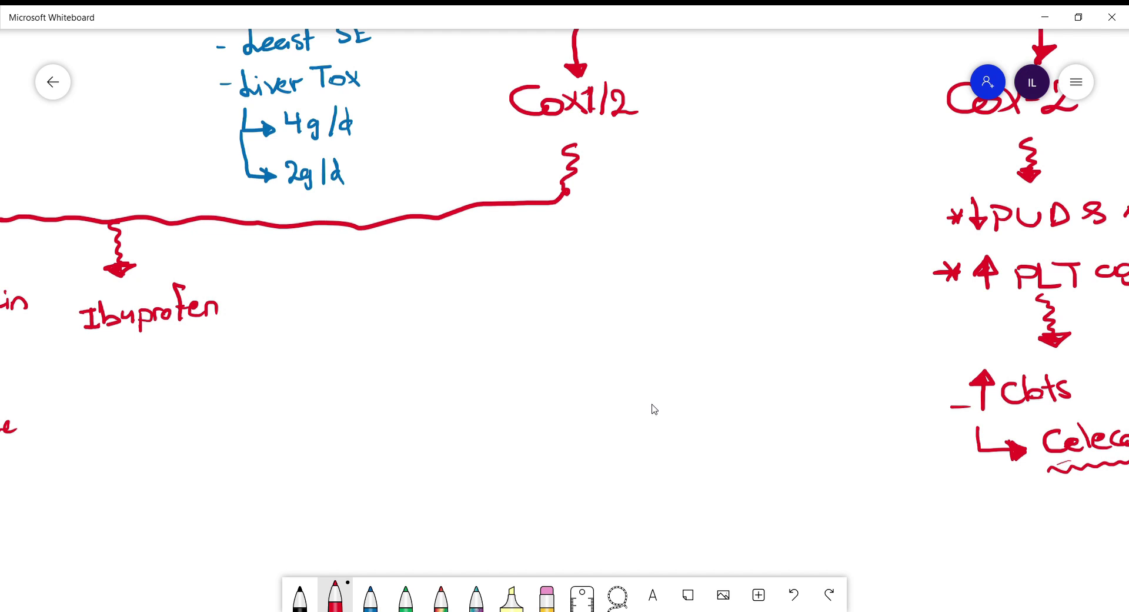
# Add a Naproxen branch with an arrow to a heart below it
pyautogui.moveTo(316, 224)
pyautogui.mouseDown()
pyautogui.moveTo(315, 270)
pyautogui.moveTo(325, 266)
pyautogui.mouseUp()
pyautogui.moveTo(271, 307)
pyautogui.mouseDown()
pyautogui.moveTo(288, 293)
pyautogui.moveTo(319, 329)
pyautogui.moveTo(358, 307)
pyautogui.moveTo(386, 316)
pyautogui.mouseUp()
pyautogui.moveTo(317, 333)
pyautogui.mouseDown()
pyautogui.moveTo(319, 371)
pyautogui.moveTo(328, 369)
pyautogui.mouseUp()
pyautogui.moveTo(287, 402)
pyautogui.mouseDown()
pyautogui.moveTo(308, 428)
pyautogui.moveTo(327, 390)
pyautogui.moveTo(319, 440)
pyautogui.moveTo(297, 418)
pyautogui.moveTo(313, 420)
pyautogui.moveTo(307, 397)
pyautogui.mouseUp()
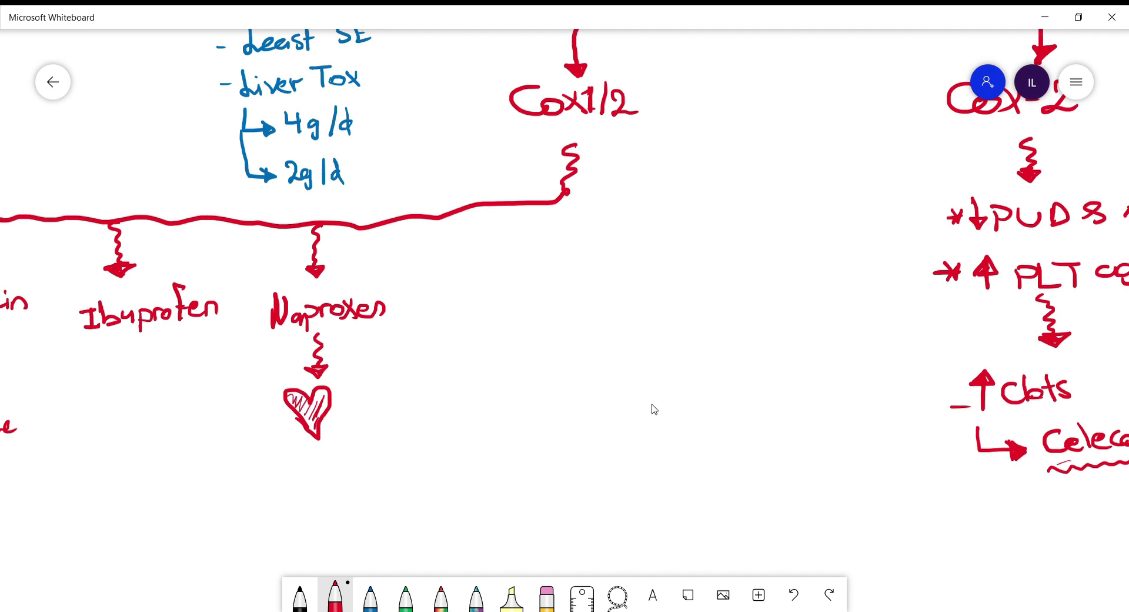
# Add a Ketorolac branch with an arrow beneath it
pyautogui.moveTo(458, 213)
pyautogui.mouseDown()
pyautogui.moveTo(475, 327)
pyautogui.moveTo(563, 325)
pyautogui.mouseUp()
pyautogui.moveTo(579, 312)
pyautogui.mouseDown()
pyautogui.moveTo(571, 320)
pyautogui.moveTo(585, 323)
pyautogui.mouseUp()
pyautogui.moveTo(606, 304); pyautogui.dragTo(605, 320)
pyautogui.moveTo(492, 339)
pyautogui.mouseDown()
pyautogui.moveTo(513, 373)
pyautogui.moveTo(507, 388)
pyautogui.mouseUp()
pyautogui.moveTo(495, 390); pyautogui.dragTo(515, 388)
# List '- AKI' and '- 5 days' under Ketorolac
pyautogui.moveTo(441, 462)
pyautogui.mouseDown()
pyautogui.moveTo(456, 460)
pyautogui.moveTo(454, 444)
pyautogui.mouseUp()
pyautogui.moveTo(463, 424)
pyautogui.mouseDown()
pyautogui.moveTo(464, 457)
pyautogui.moveTo(488, 454)
pyautogui.mouseUp()
pyautogui.moveTo(502, 424); pyautogui.dragTo(501, 447)
pyautogui.moveTo(413, 505); pyautogui.dragTo(431, 504)
pyautogui.moveTo(468, 476); pyautogui.dragTo(457, 504)
pyautogui.moveTo(495, 487)
pyautogui.mouseDown()
pyautogui.moveTo(484, 497)
pyautogui.moveTo(502, 499)
pyautogui.mouseUp()
pyautogui.moveTo(513, 487)
pyautogui.mouseDown()
pyautogui.moveTo(532, 513)
pyautogui.moveTo(529, 494)
pyautogui.mouseUp()
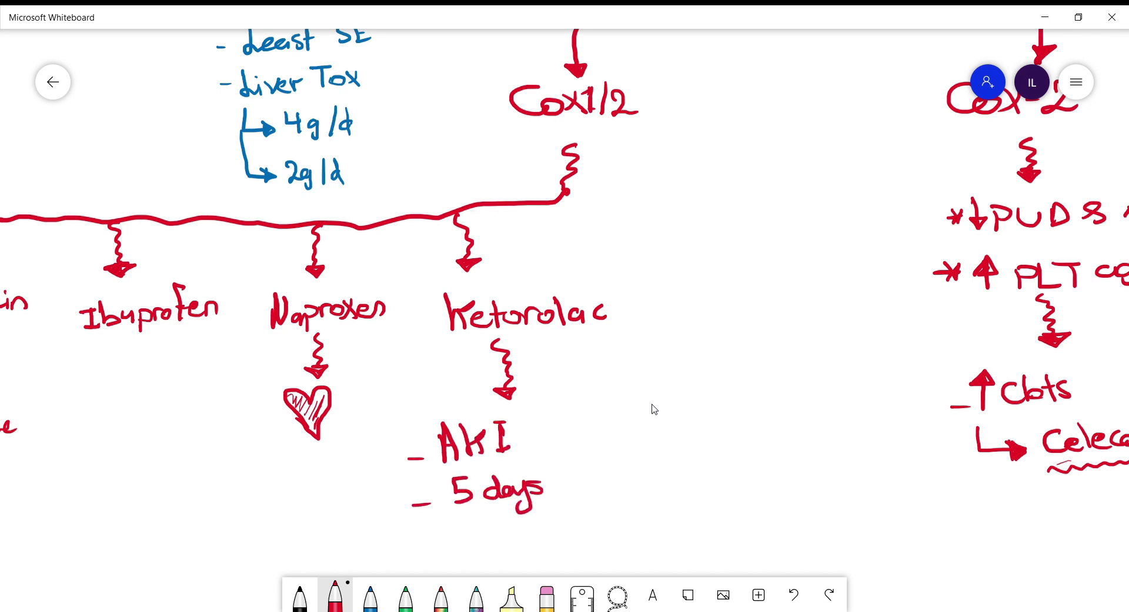
# Below the drug branches, write '⇒ Diclofenac:' in red pen
pyautogui.scroll(-3, 653, 408)
pyautogui.scroll(3, 735, 230)
pyautogui.scroll(-3, 794, 242)
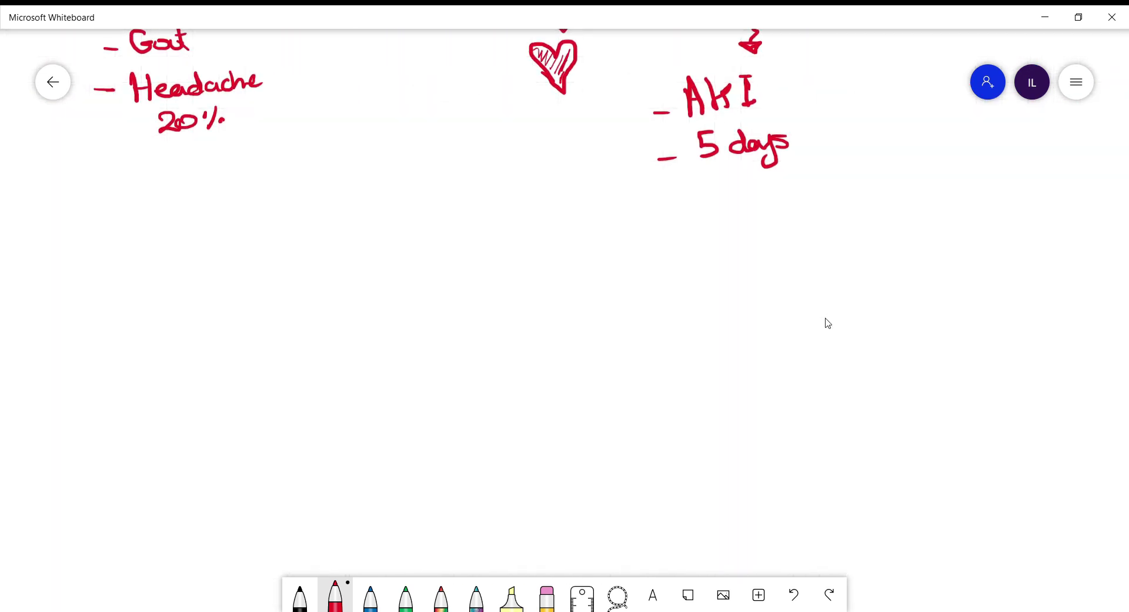
pyautogui.moveTo(122, 311); pyautogui.dragTo(149, 310)
pyautogui.moveTo(112, 298)
pyautogui.mouseDown()
pyautogui.moveTo(162, 299)
pyautogui.moveTo(141, 315)
pyautogui.mouseUp()
pyautogui.moveTo(174, 279); pyautogui.dragTo(176, 308)
pyautogui.moveTo(199, 294)
pyautogui.mouseDown()
pyautogui.moveTo(199, 309)
pyautogui.moveTo(216, 307)
pyautogui.mouseUp()
pyautogui.moveTo(227, 275); pyautogui.dragTo(247, 305)
pyautogui.moveTo(263, 266); pyautogui.dragTo(246, 303)
pyautogui.moveTo(255, 294); pyautogui.dragTo(316, 301)
pyautogui.moveTo(330, 284); pyautogui.dragTo(329, 301)
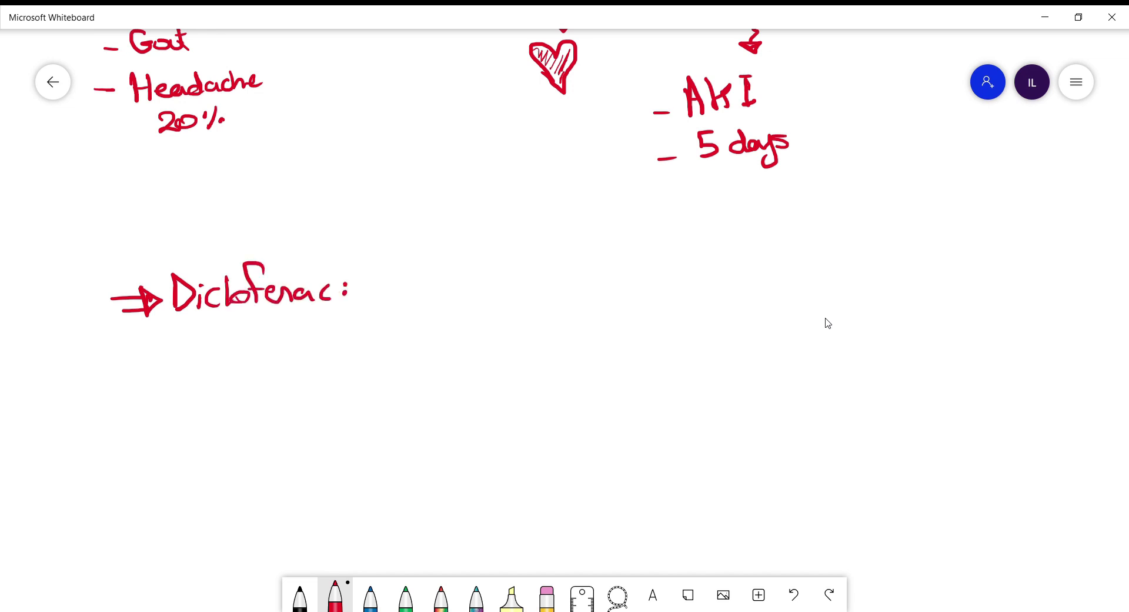
# Draw a hooked arrow from Diclofenac labelled 'OA'
pyautogui.moveTo(254, 316)
pyautogui.mouseDown()
pyautogui.moveTo(300, 350)
pyautogui.moveTo(293, 361)
pyautogui.moveTo(306, 350)
pyautogui.mouseUp()
pyautogui.moveTo(344, 340)
pyautogui.mouseDown()
pyautogui.moveTo(320, 353)
pyautogui.moveTo(345, 336)
pyautogui.mouseUp()
pyautogui.moveTo(356, 355); pyautogui.dragTo(370, 353)
# Add a second hooked arrow labelled 'PO + Topical'
pyautogui.moveTo(257, 350)
pyautogui.mouseDown()
pyautogui.moveTo(281, 411)
pyautogui.moveTo(302, 407)
pyautogui.mouseUp()
pyautogui.moveTo(288, 399)
pyautogui.mouseDown()
pyautogui.moveTo(288, 416)
pyautogui.moveTo(316, 427)
pyautogui.mouseUp()
pyautogui.moveTo(314, 394); pyautogui.dragTo(317, 414)
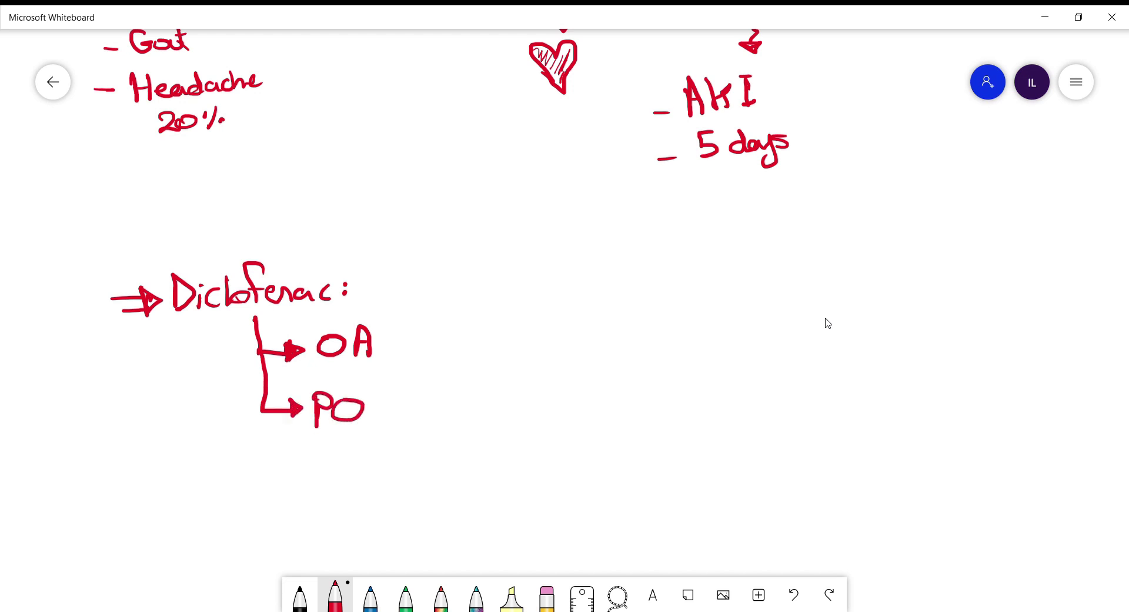
pyautogui.moveTo(377, 403)
pyautogui.mouseDown()
pyautogui.moveTo(461, 421)
pyautogui.moveTo(497, 392)
pyautogui.moveTo(509, 412)
pyautogui.mouseUp()
pyautogui.moveTo(507, 382); pyautogui.dragTo(515, 418)
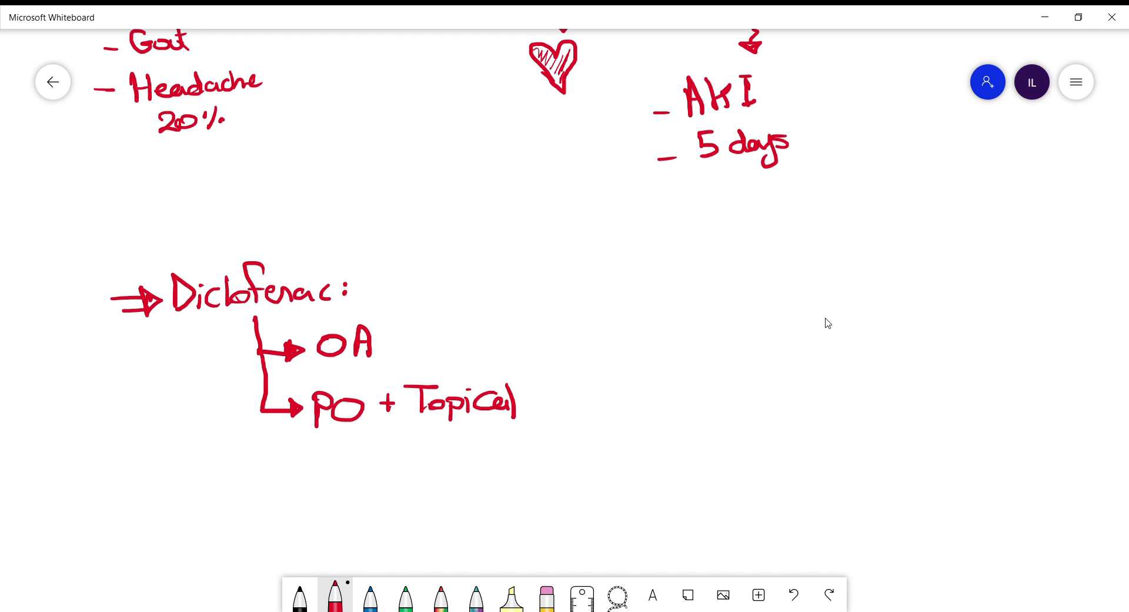
# Add a third hooked arrow labelled '↑LFT's + AKI'
pyautogui.moveTo(263, 410)
pyautogui.mouseDown()
pyautogui.moveTo(300, 475)
pyautogui.moveTo(291, 485)
pyautogui.moveTo(320, 455)
pyautogui.moveTo(335, 467)
pyautogui.mouseUp()
pyautogui.moveTo(344, 457)
pyautogui.mouseDown()
pyautogui.moveTo(356, 483)
pyautogui.moveTo(390, 456)
pyautogui.moveTo(418, 454)
pyautogui.moveTo(420, 470)
pyautogui.mouseUp()
pyautogui.moveTo(428, 464)
pyautogui.mouseDown()
pyautogui.moveTo(419, 478)
pyautogui.moveTo(461, 466)
pyautogui.mouseUp()
pyautogui.moveTo(454, 457)
pyautogui.mouseDown()
pyautogui.moveTo(455, 477)
pyautogui.moveTo(495, 481)
pyautogui.mouseUp()
pyautogui.moveTo(482, 466); pyautogui.dragTo(498, 485)
pyautogui.moveTo(512, 452)
pyautogui.mouseDown()
pyautogui.moveTo(512, 484)
pyautogui.moveTo(532, 479)
pyautogui.mouseUp()
pyautogui.moveTo(513, 448); pyautogui.dragTo(523, 447)
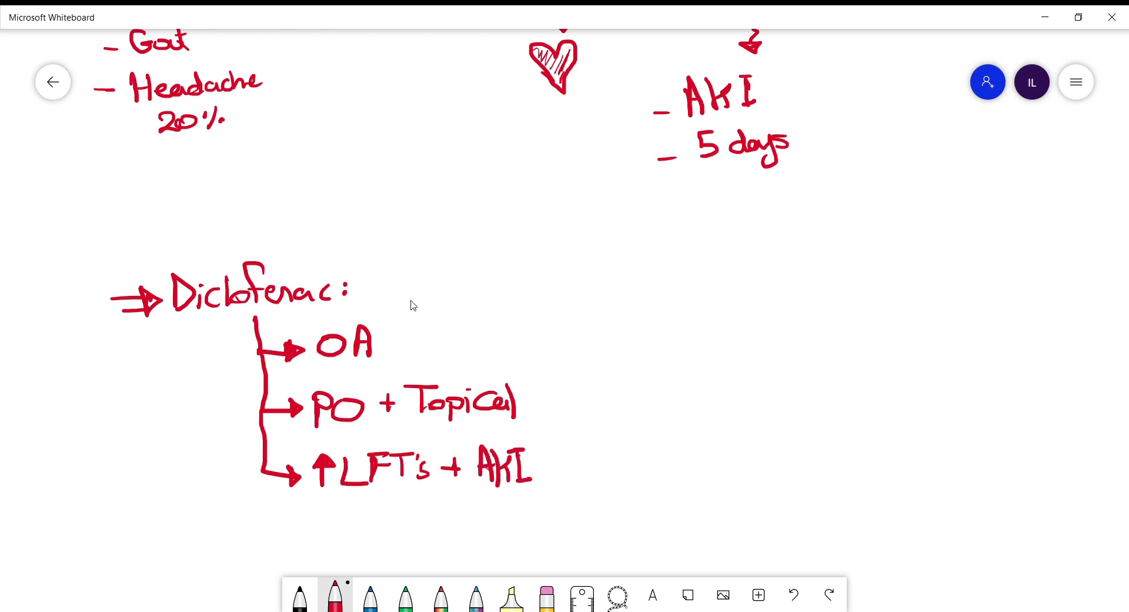